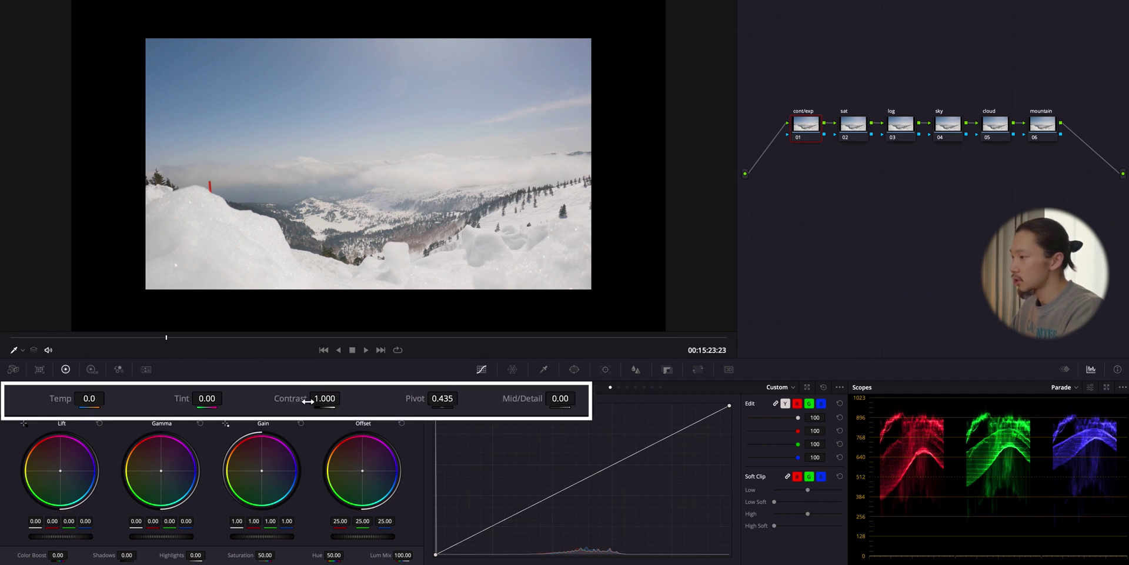
Raise contrast to 1.150, lower gain to 0.94 and pull highlights down to -35 on the cont/exp node
drag(324, 399, 361, 396)
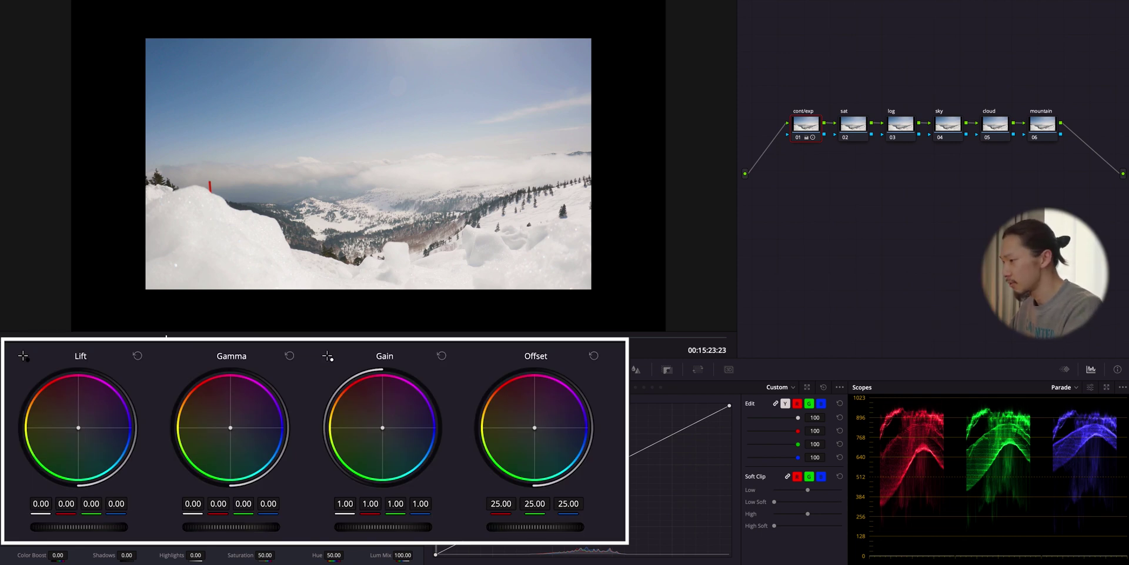
drag(397, 533, 349, 532)
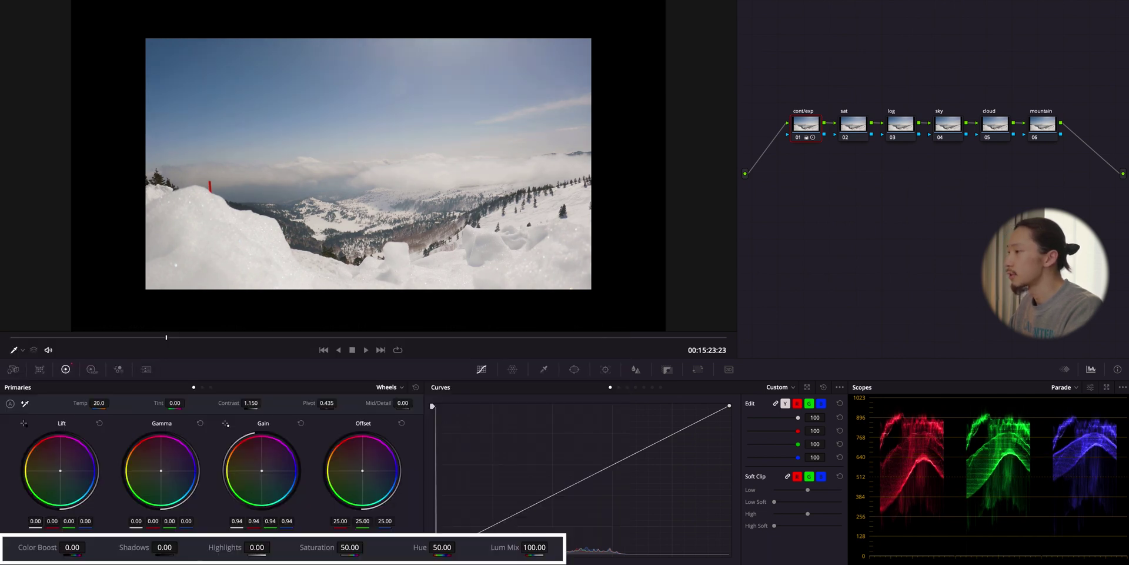
mouse_move(232, 546)
mouse_down()
mouse_move(242, 547)
mouse_move(216, 553)
mouse_up()
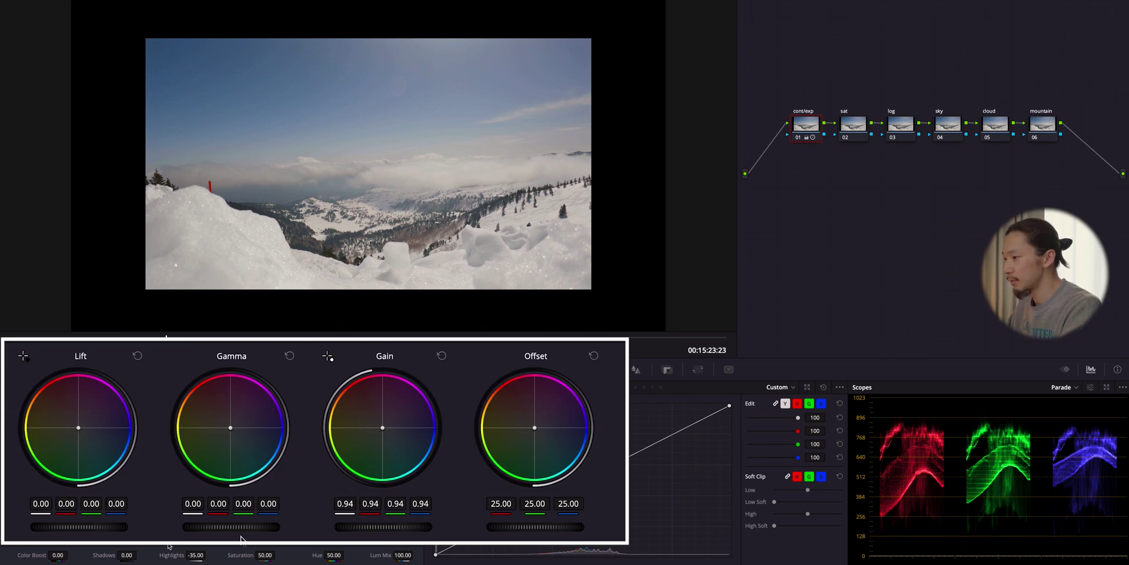
Lower the master gamma to -0.01 and the master lift to -0.02 on the cont/exp node
drag(237, 527, 207, 527)
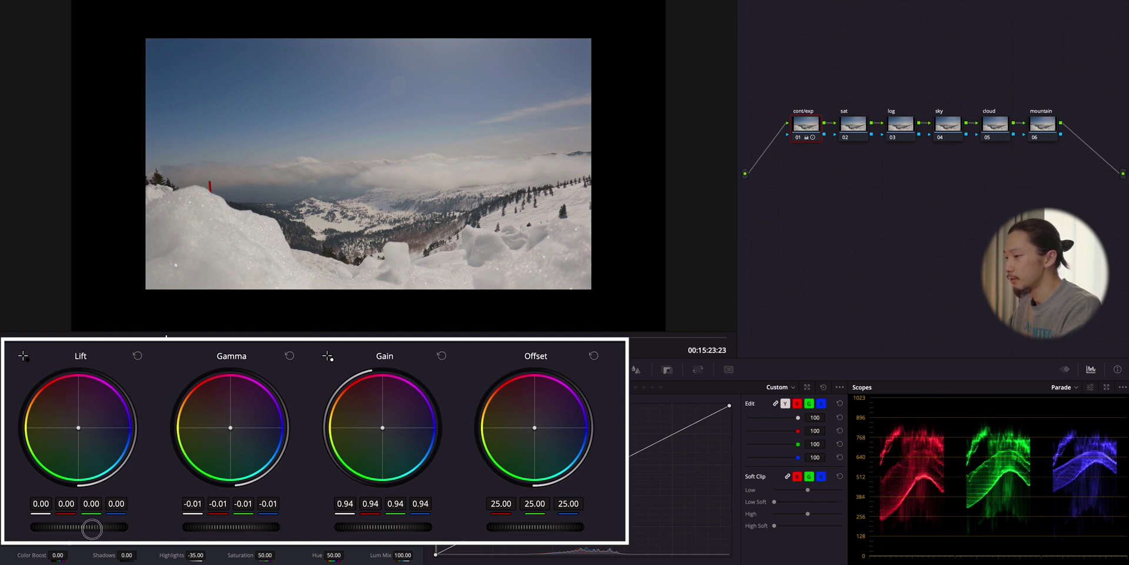
drag(92, 527, 65, 529)
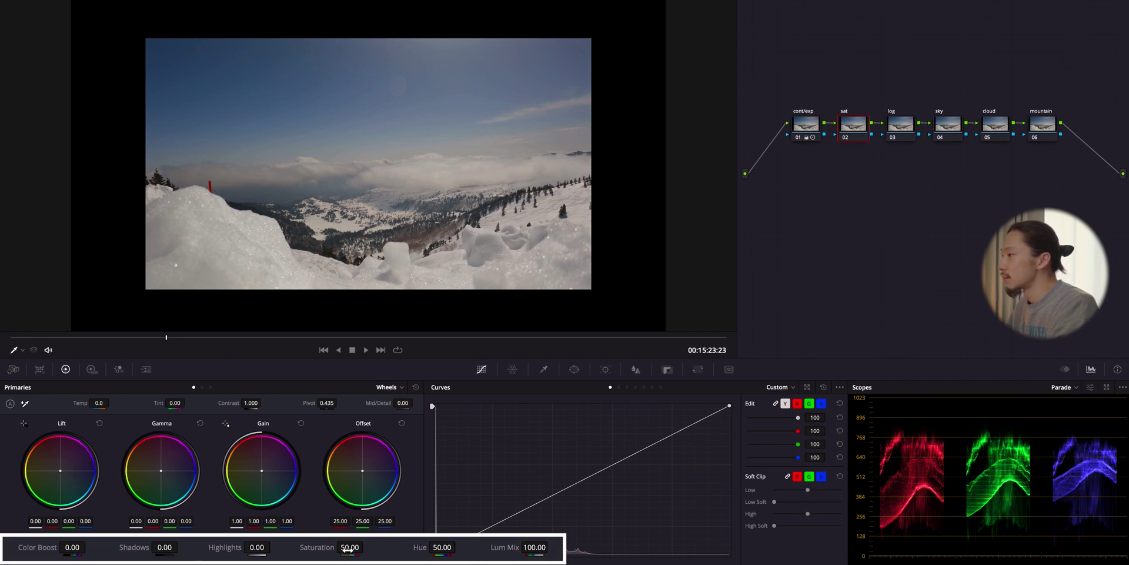
Raise the sat node's saturation to 58.40, nudge the gamma balance, and toggle the node off and on
drag(350, 550, 372, 549)
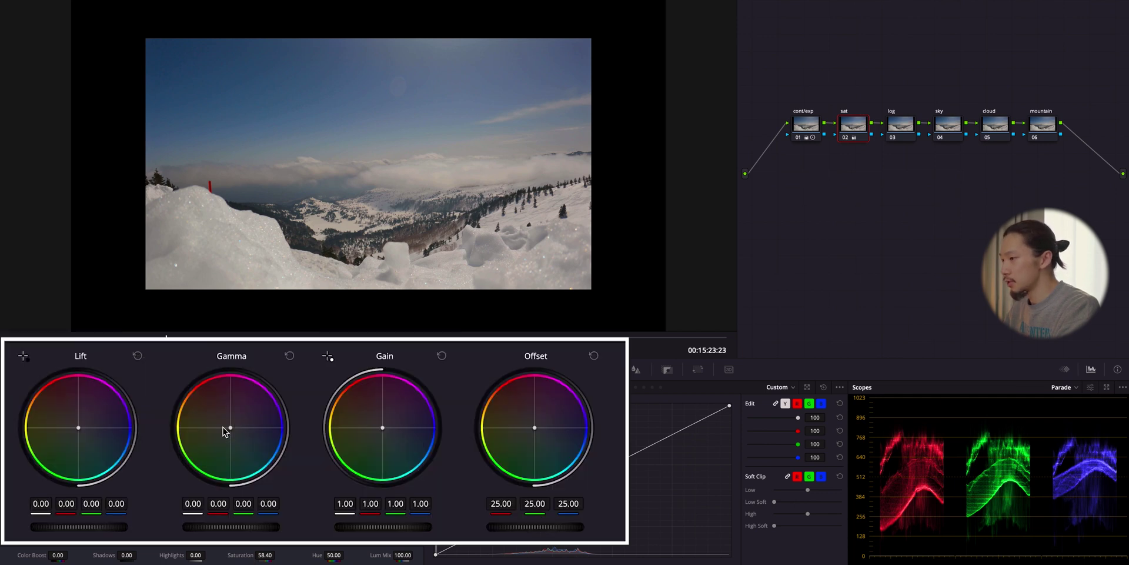
drag(231, 431, 228, 426)
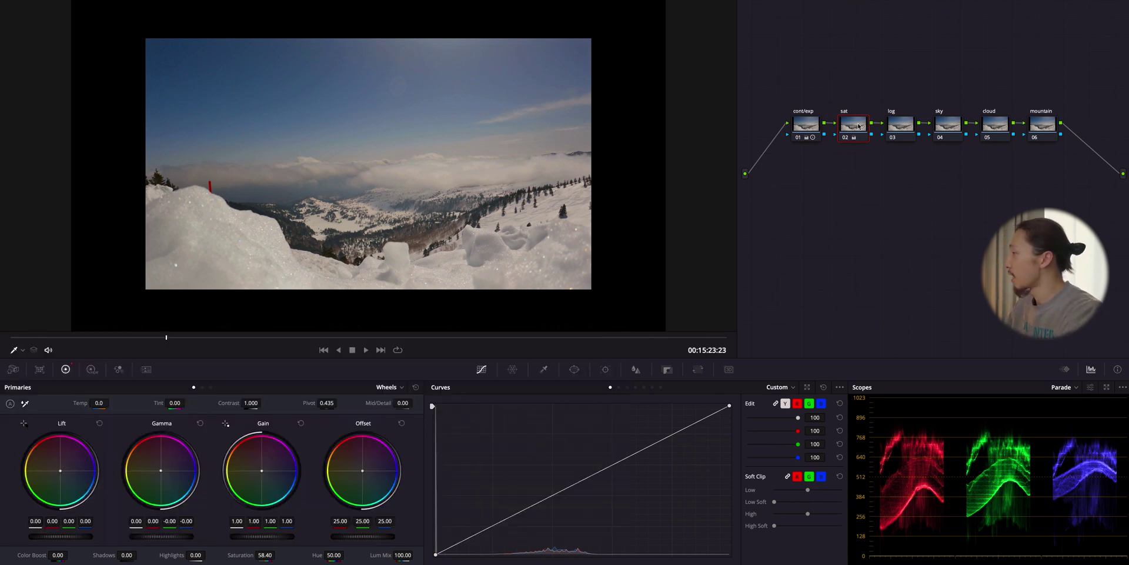
key(ctrl+d)
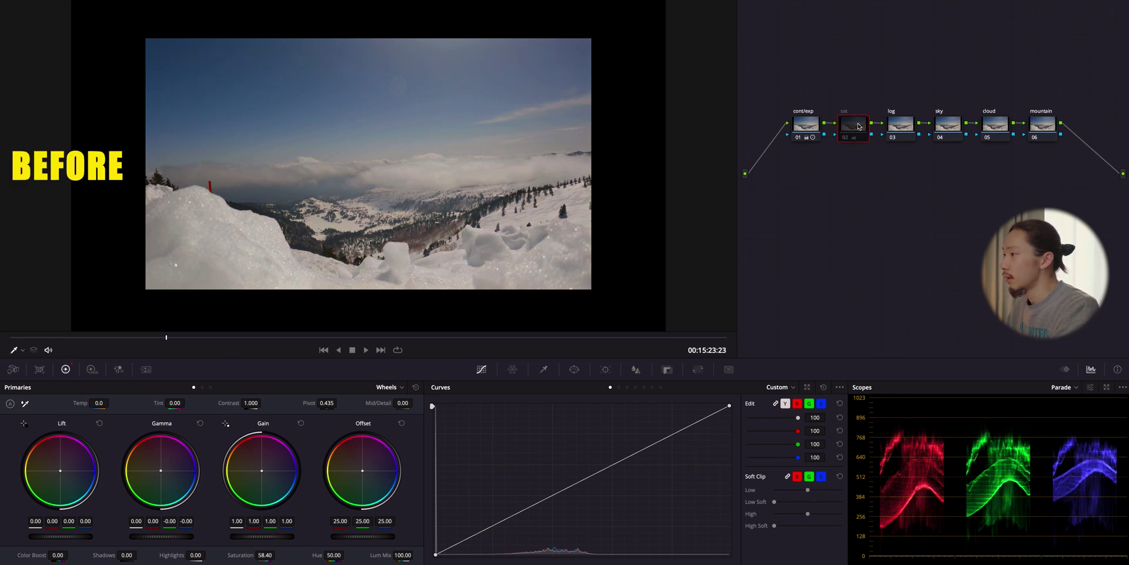
key(ctrl+d)
key(ctrl+d)
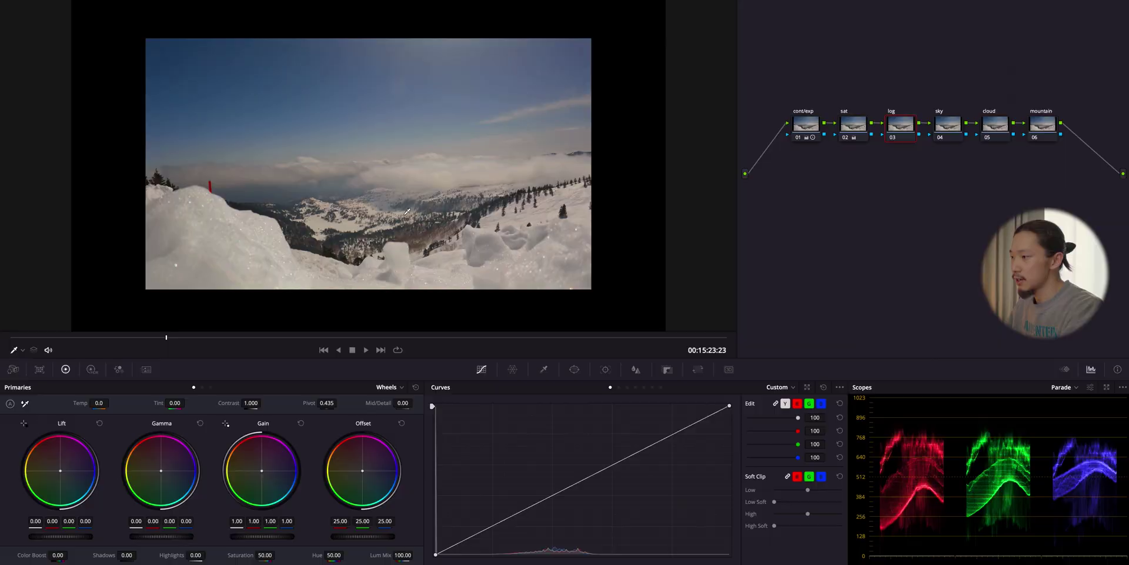
Set Log wheels Shadow -0.03/0.00/0.01, Midtone 0.02/-0.00/-0.04, Highlights 0.03/0.01/-0.16, then toggle the node
click(210, 388)
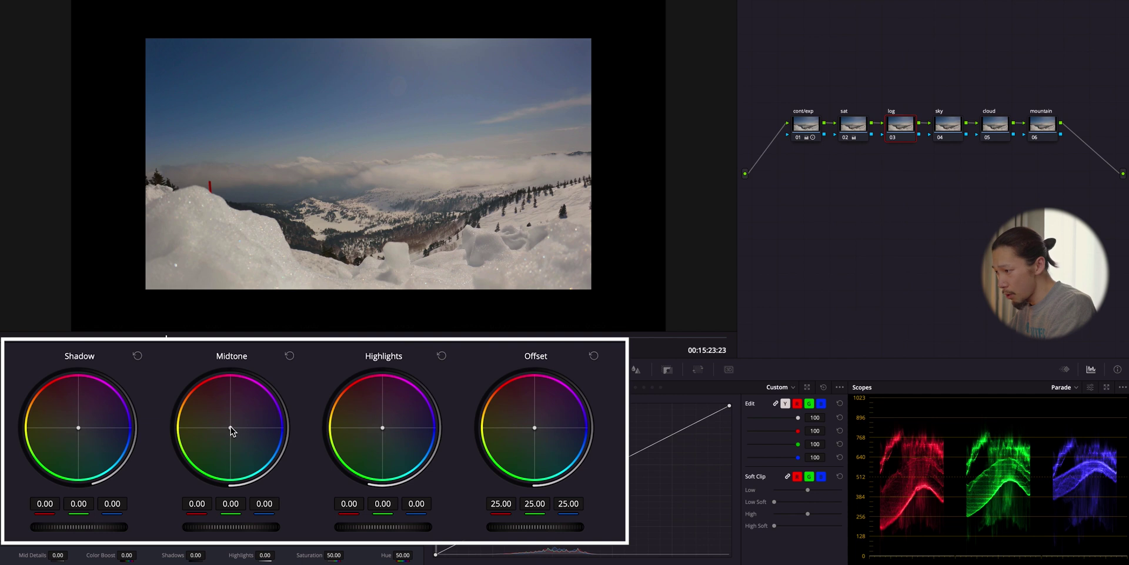
drag(232, 431, 190, 403)
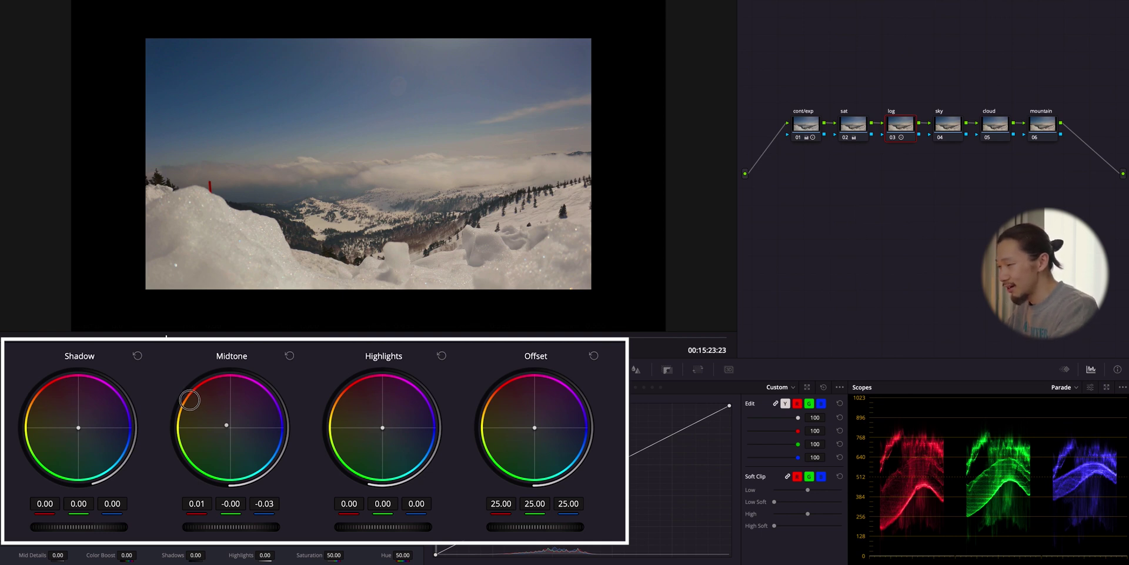
drag(190, 400, 170, 380)
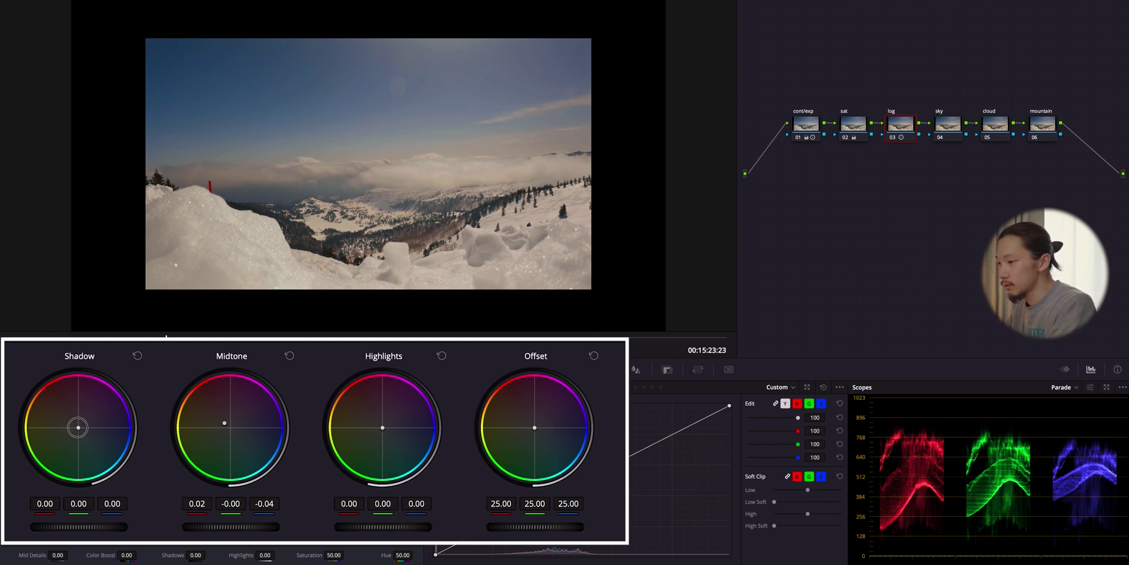
drag(77, 427, 81, 438)
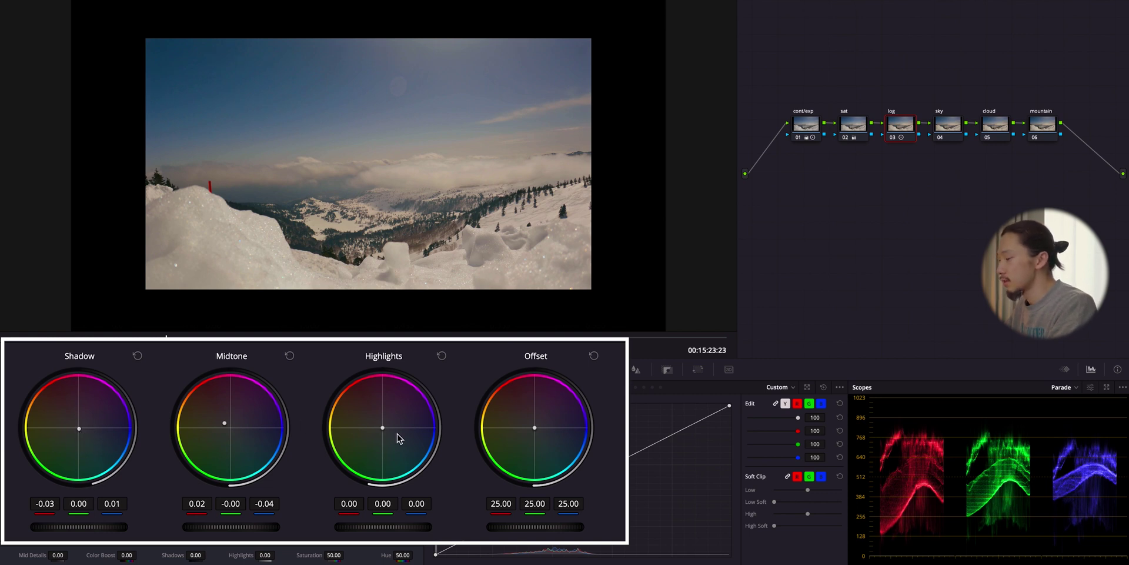
drag(390, 434, 327, 417)
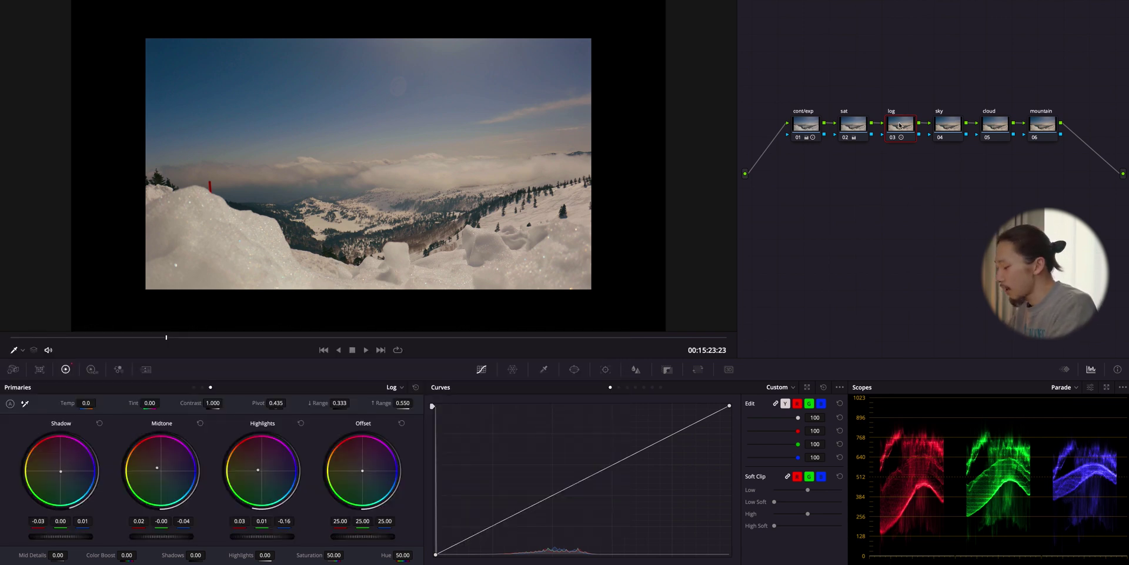
key(ctrl+d)
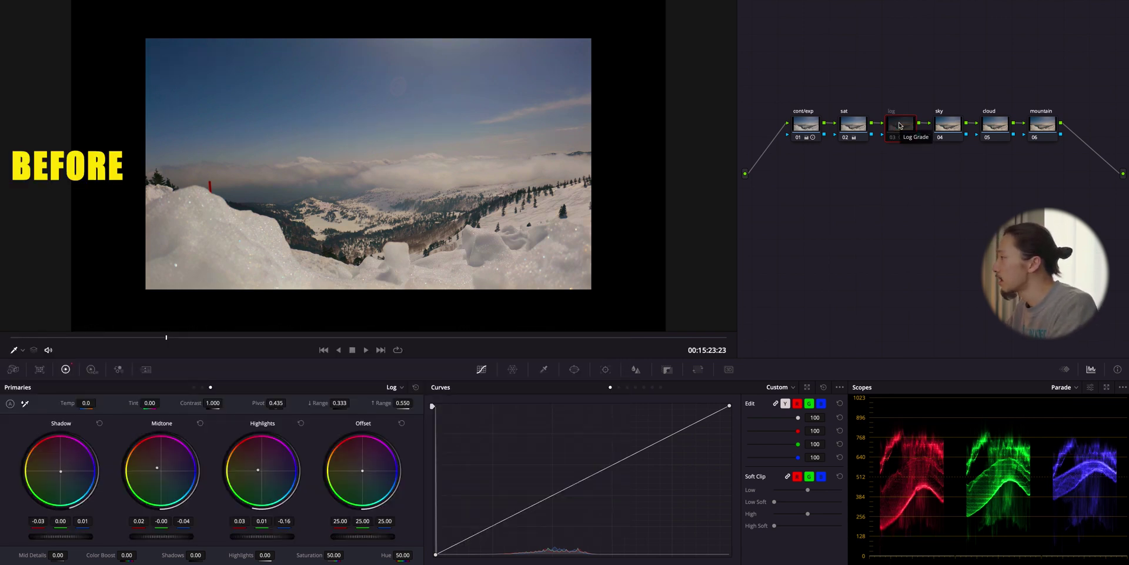
key(ctrl+d)
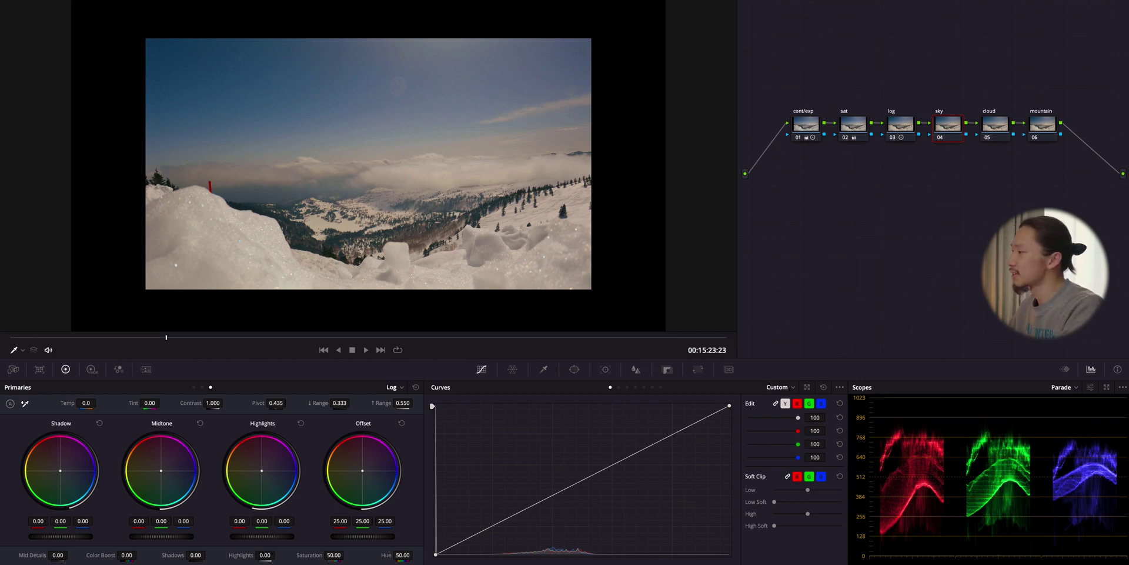
Add a rectangle window to the sky node, covering the sky down to the horizon with a soft lower edge
click(575, 370)
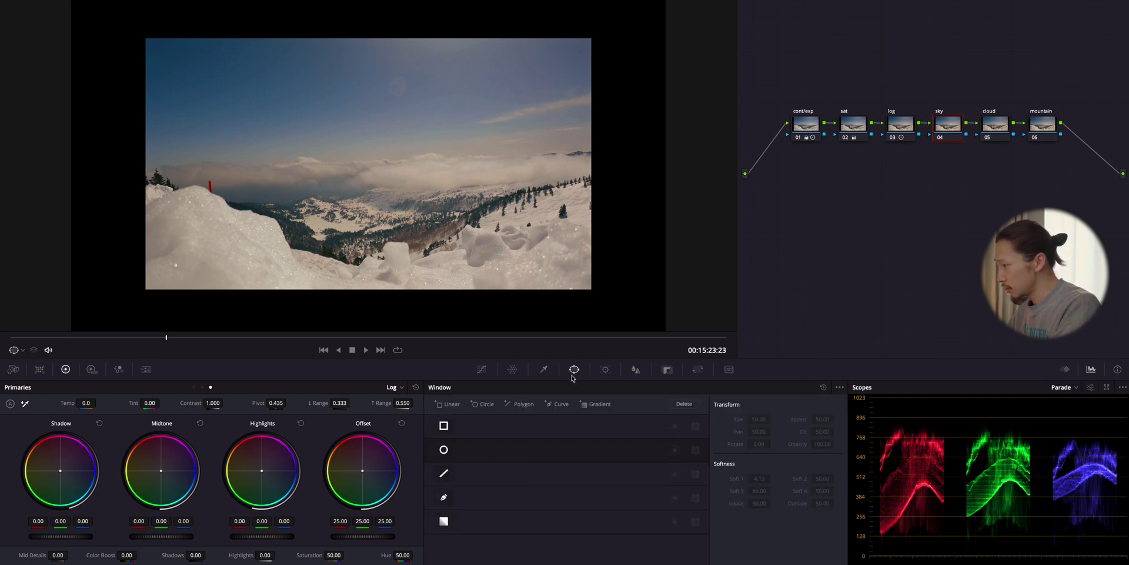
click(444, 425)
drag(415, 190, 631, 68)
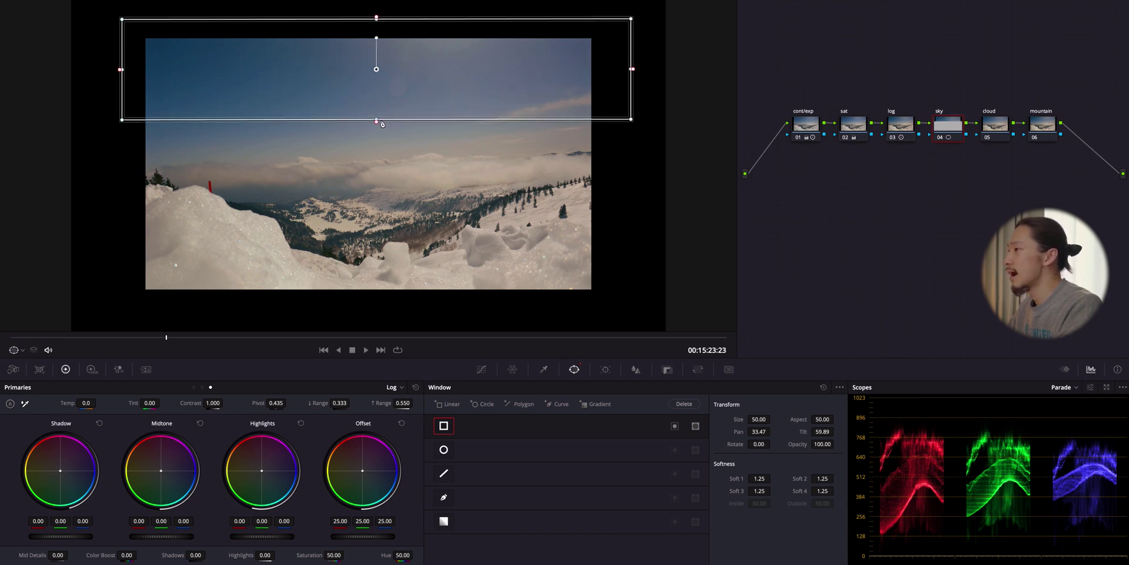
drag(376, 119, 377, 216)
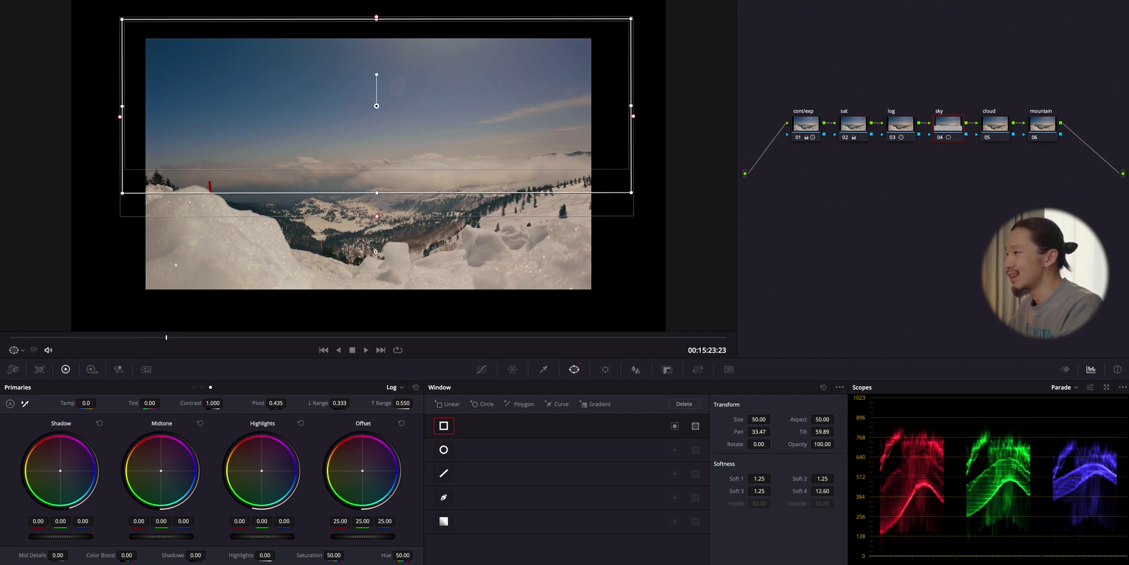
drag(376, 217, 377, 215)
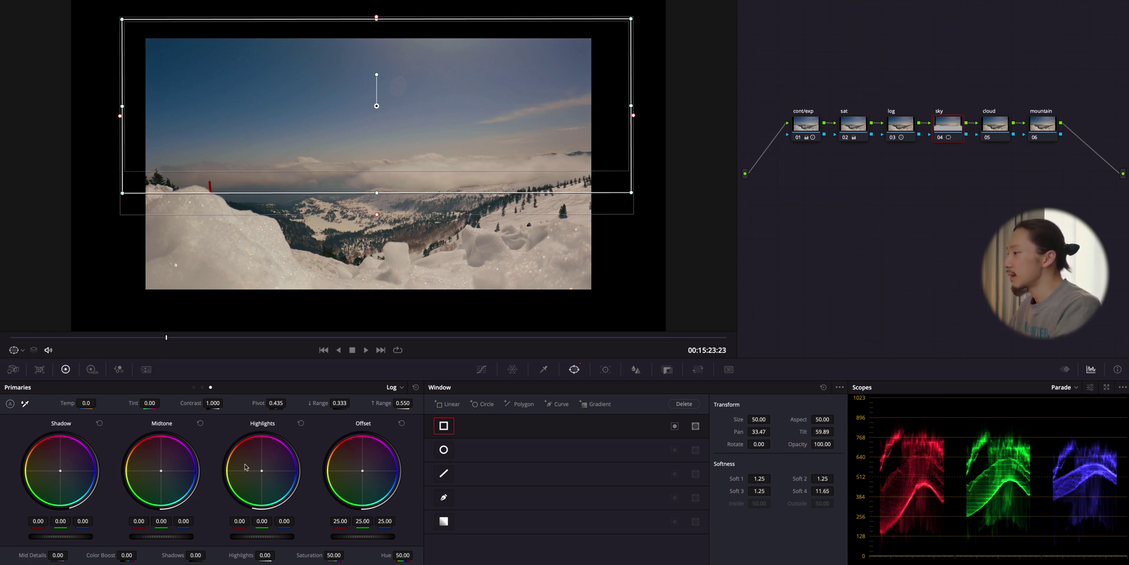
click(482, 369)
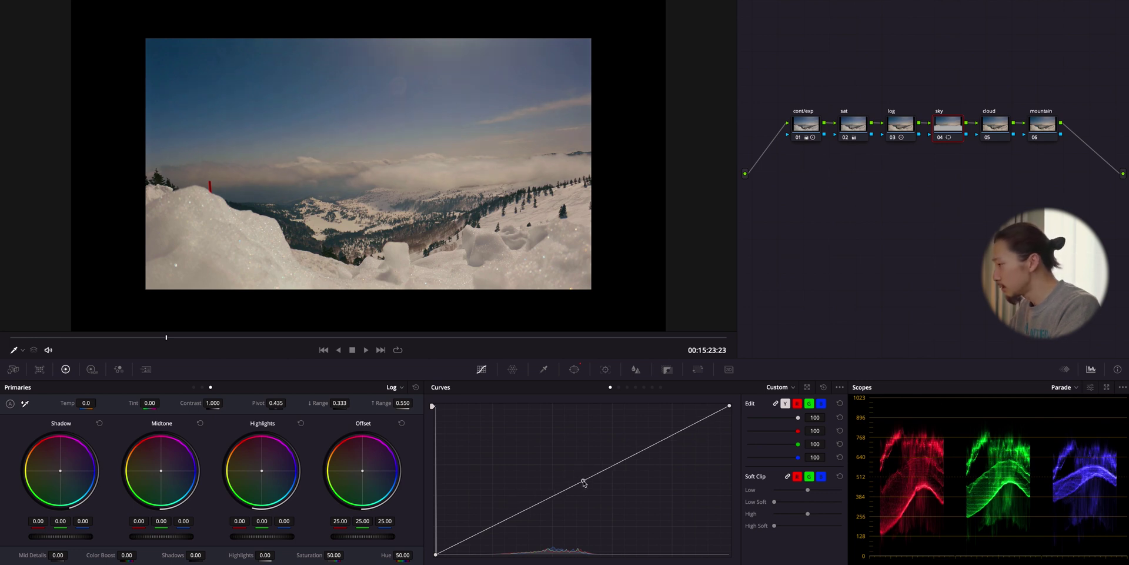
Add a slightly lowered midtone point and a lifted highlight point to the sky node's curve
drag(583, 481, 579, 488)
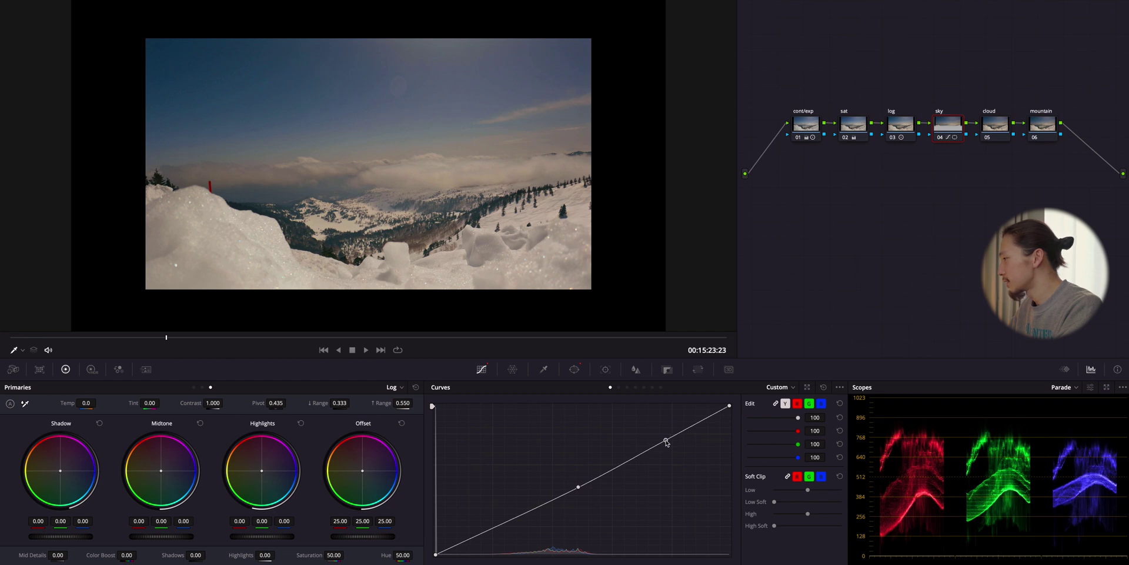
drag(667, 442, 645, 424)
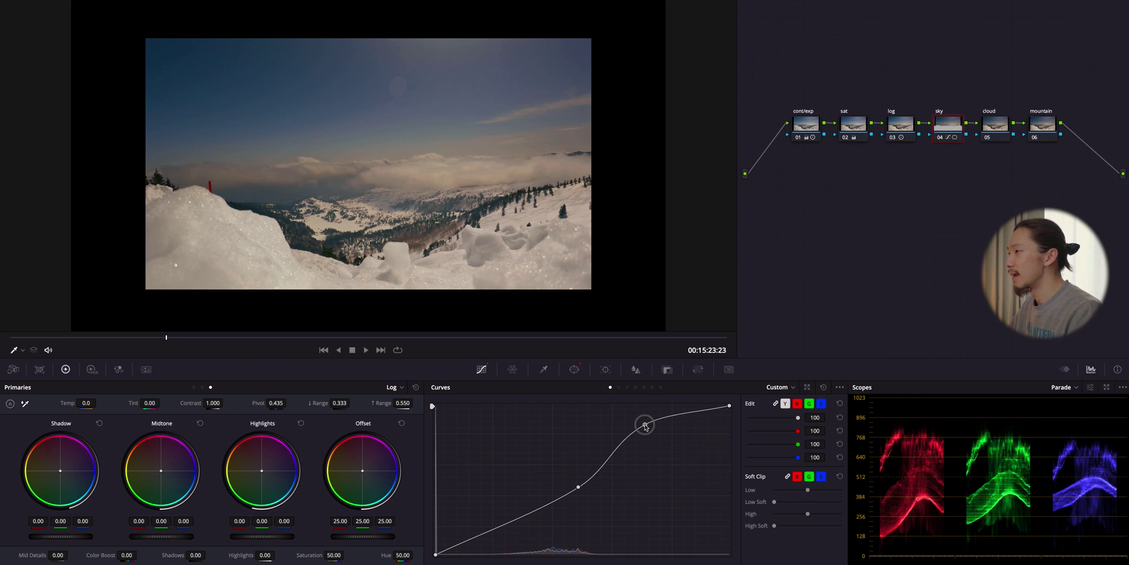
drag(645, 425, 652, 419)
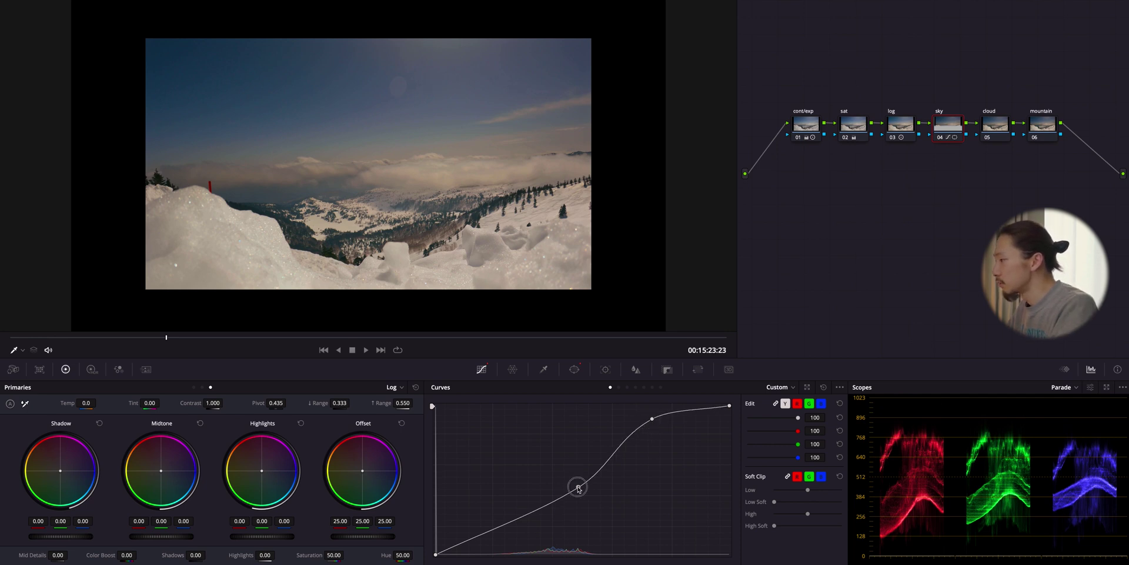
drag(578, 487, 578, 487)
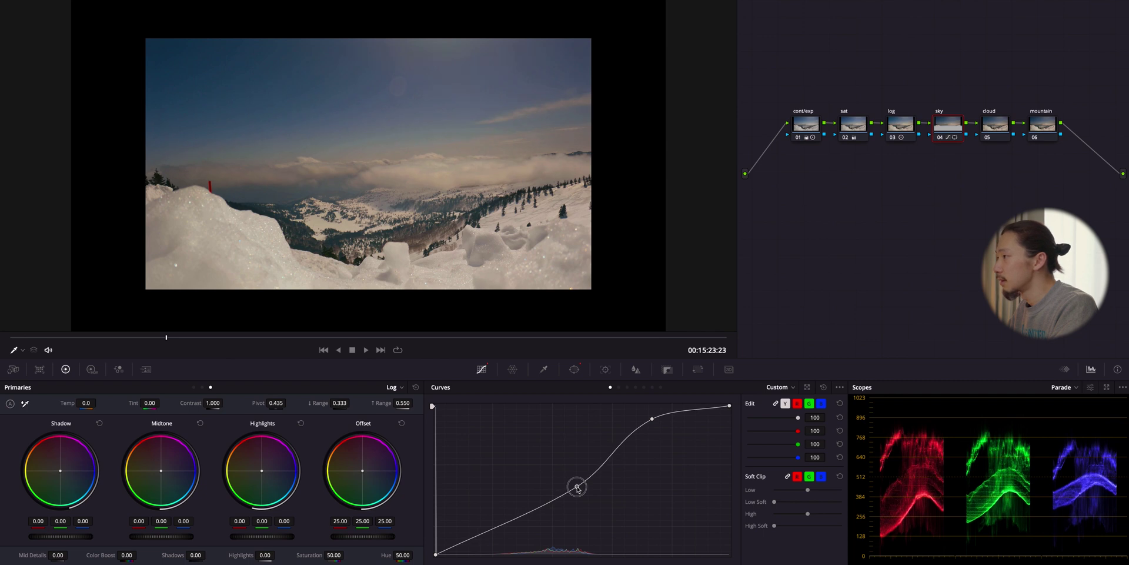
Add a low point to the sky curve, pull it slightly down, and toggle the sky node off and on
click(494, 530)
drag(494, 529, 493, 531)
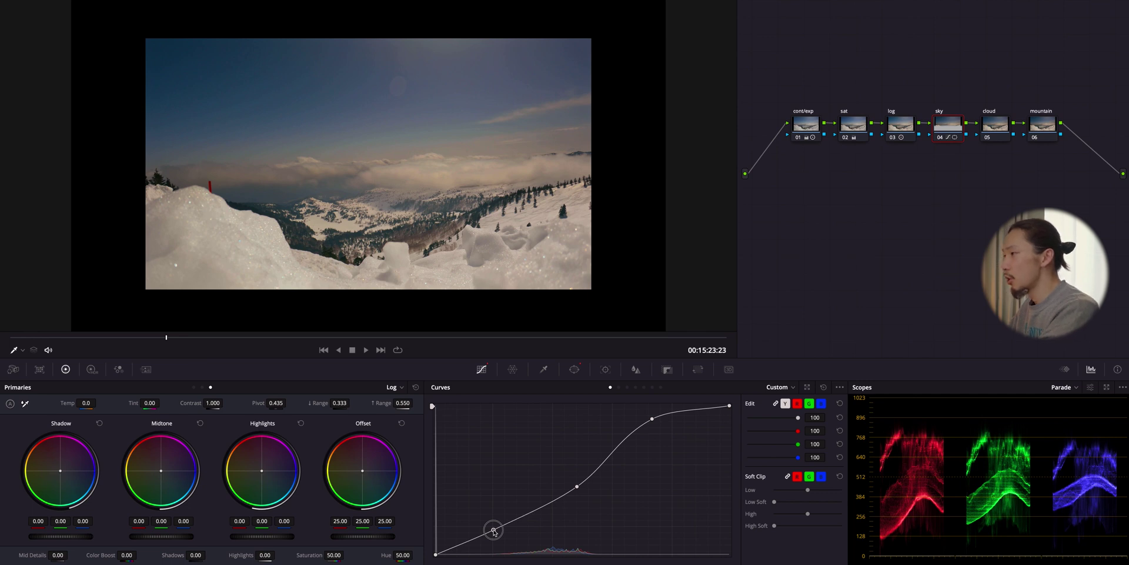
drag(493, 530, 493, 532)
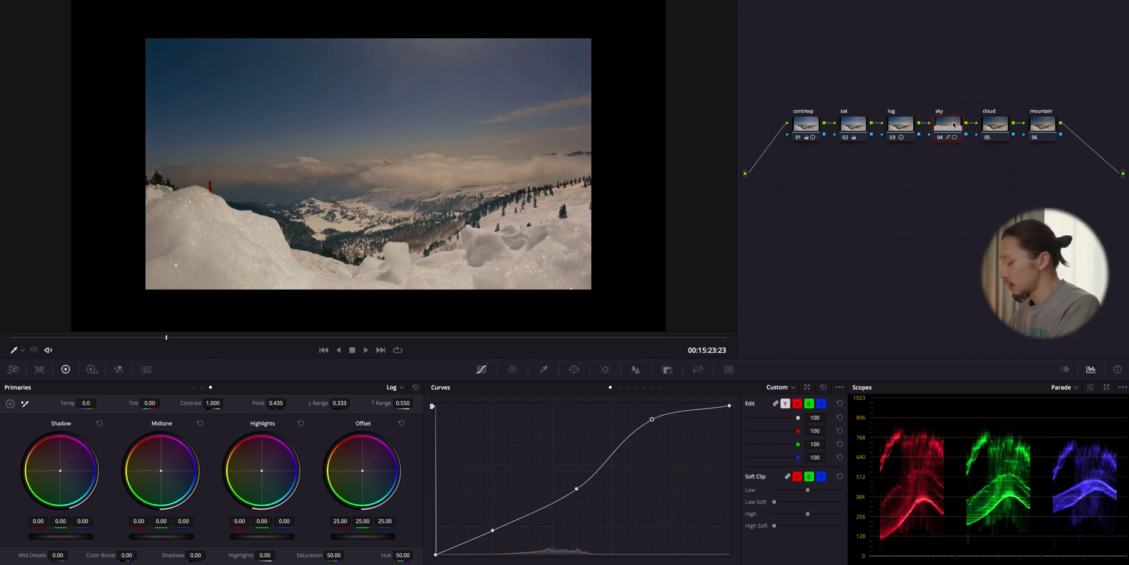
key(ctrl+d)
key(ctrl+d)
key(ctrl+d)
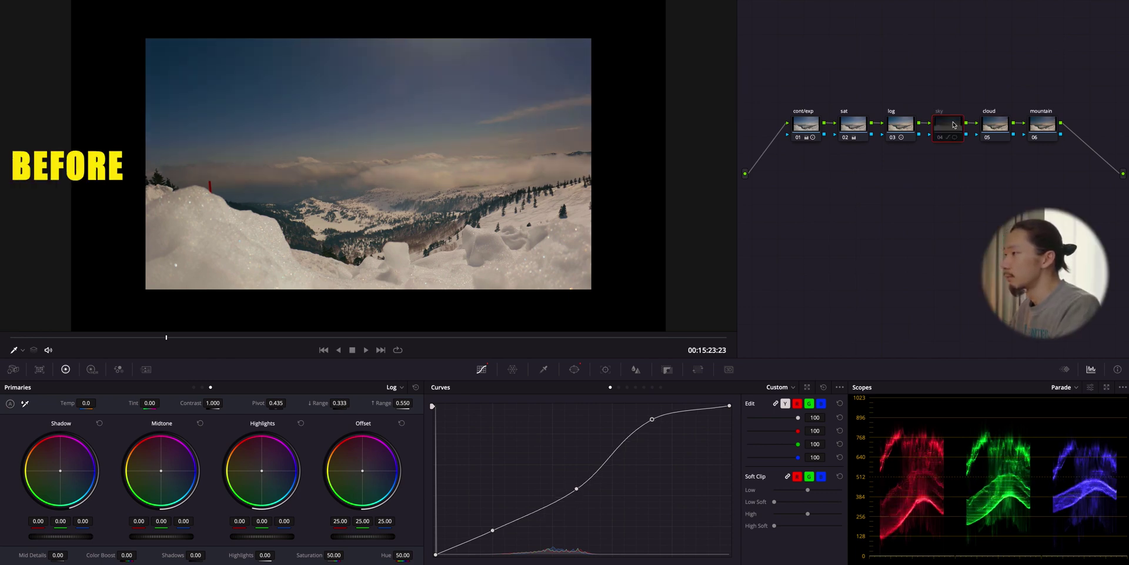
key(ctrl+d)
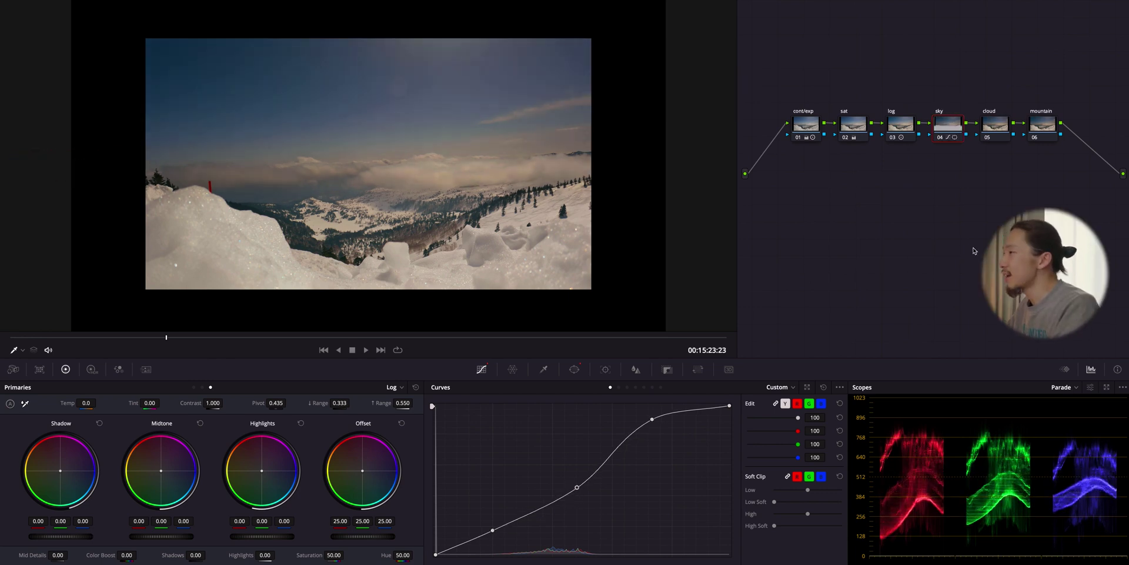
Give the cloud node a circle window squashed into a frame-wide ellipse over the clouds (Size 30.84, Aspect 93.59)
click(993, 128)
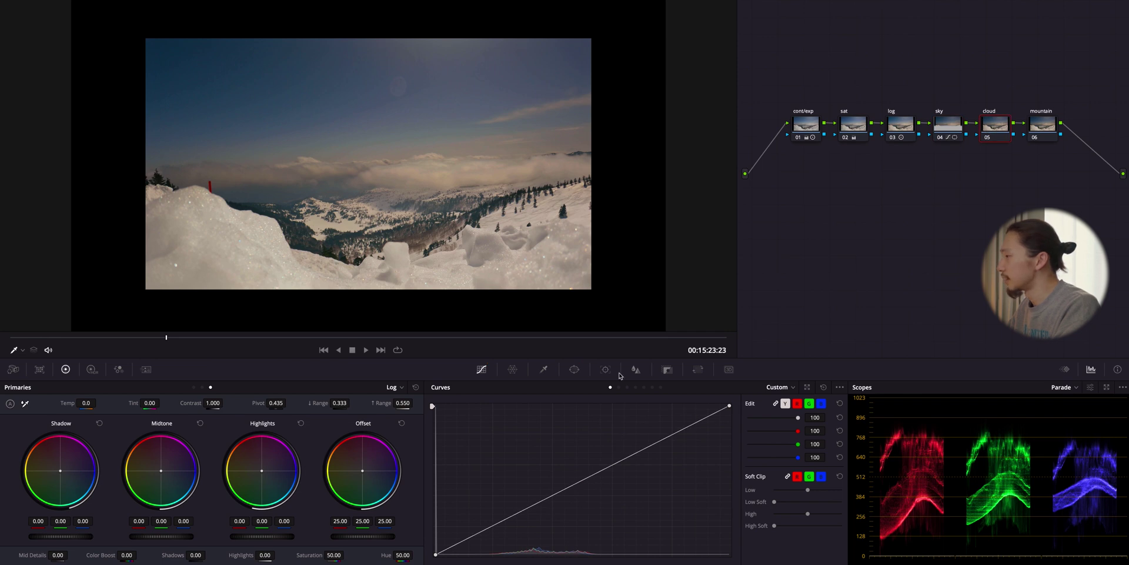
click(575, 370)
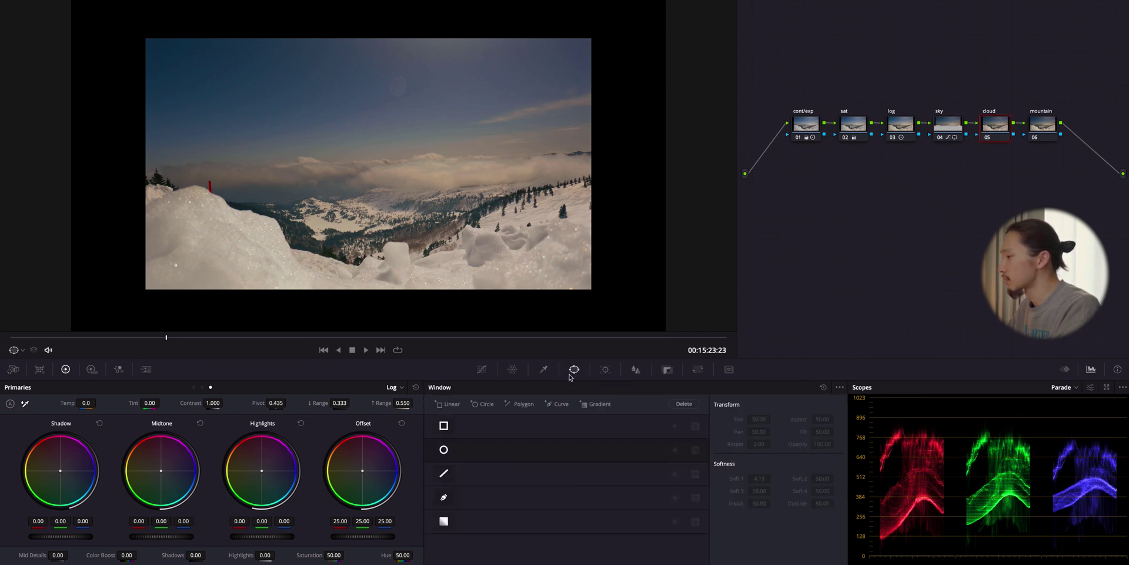
click(443, 450)
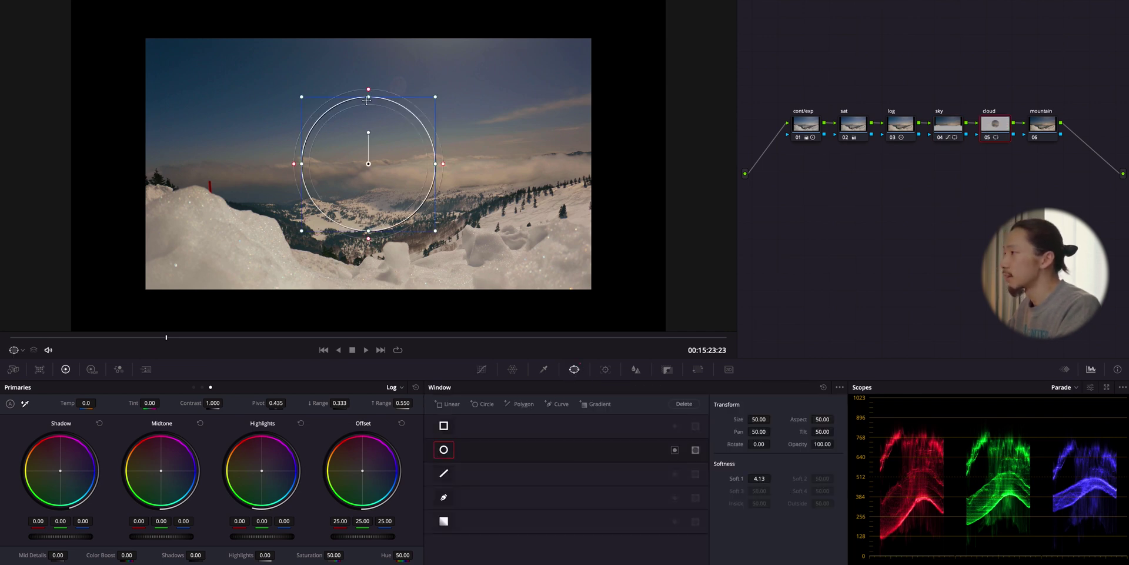
drag(367, 105, 368, 135)
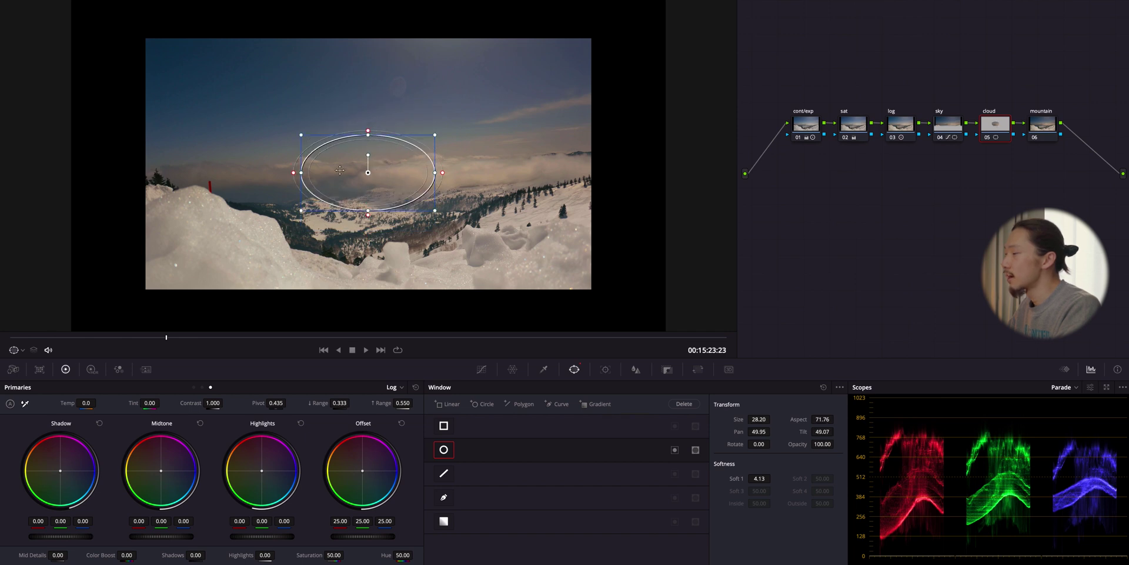
drag(303, 173, 64, 178)
drag(368, 209, 374, 234)
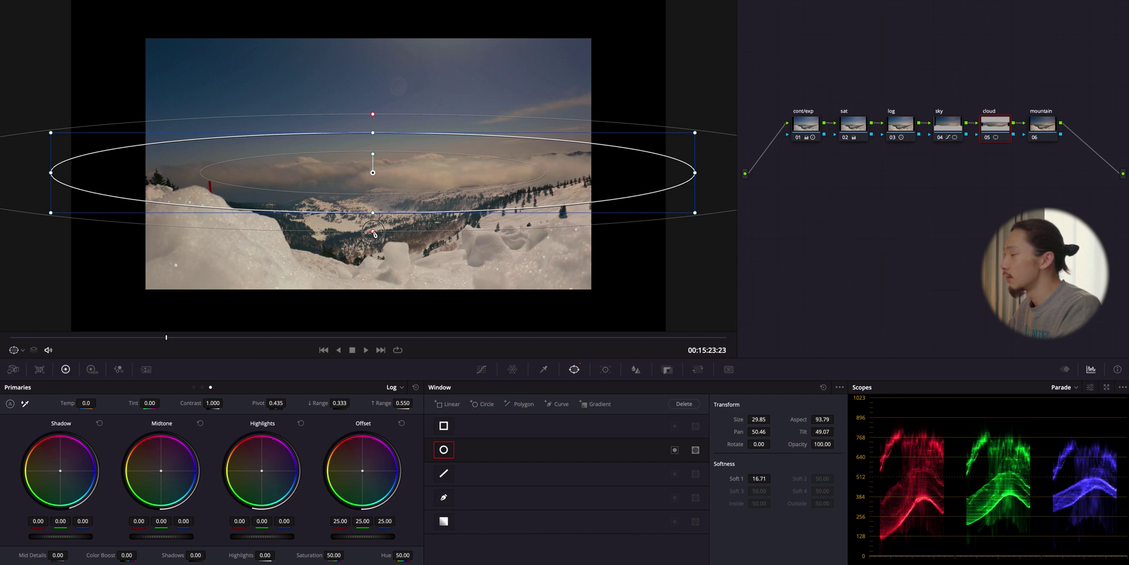
click(481, 369)
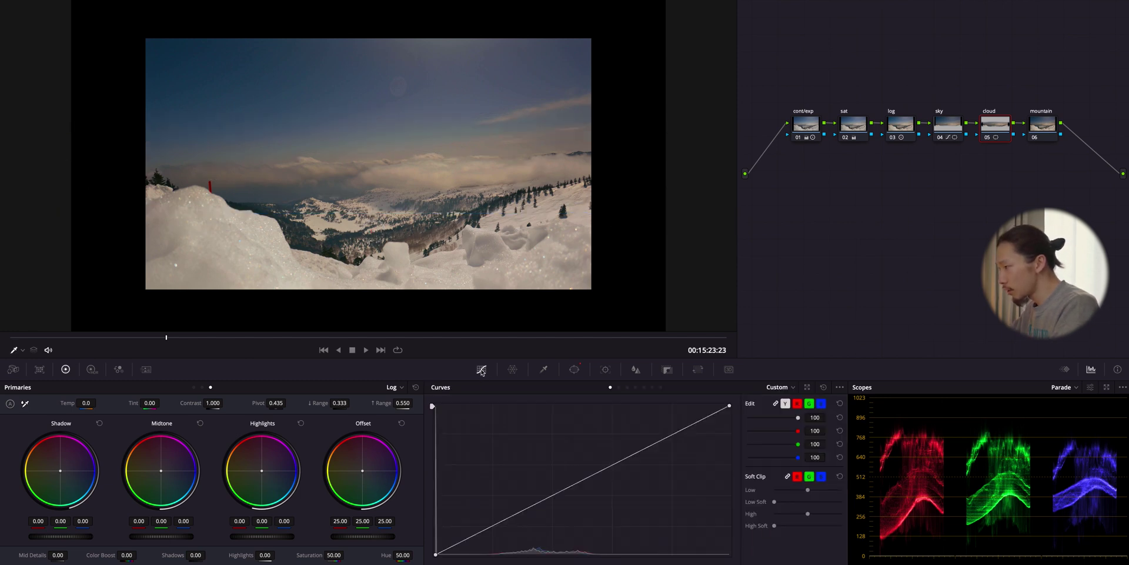
Nudge a cloud curve midpoint up, raise Mid/Detail to 9.00, and toggle the cloud node to compare
click(576, 485)
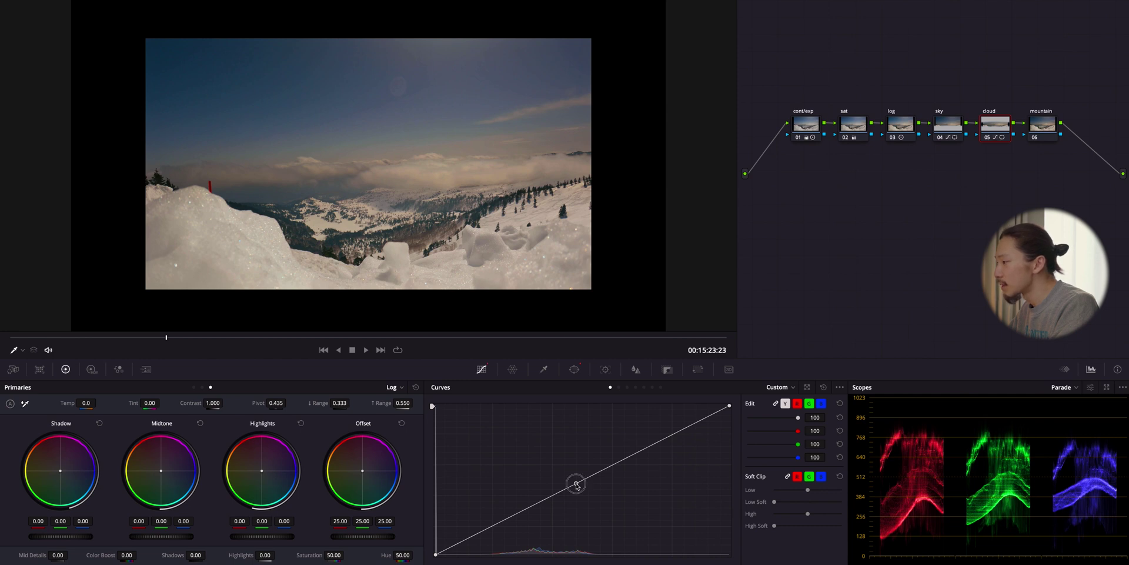
drag(576, 485, 577, 483)
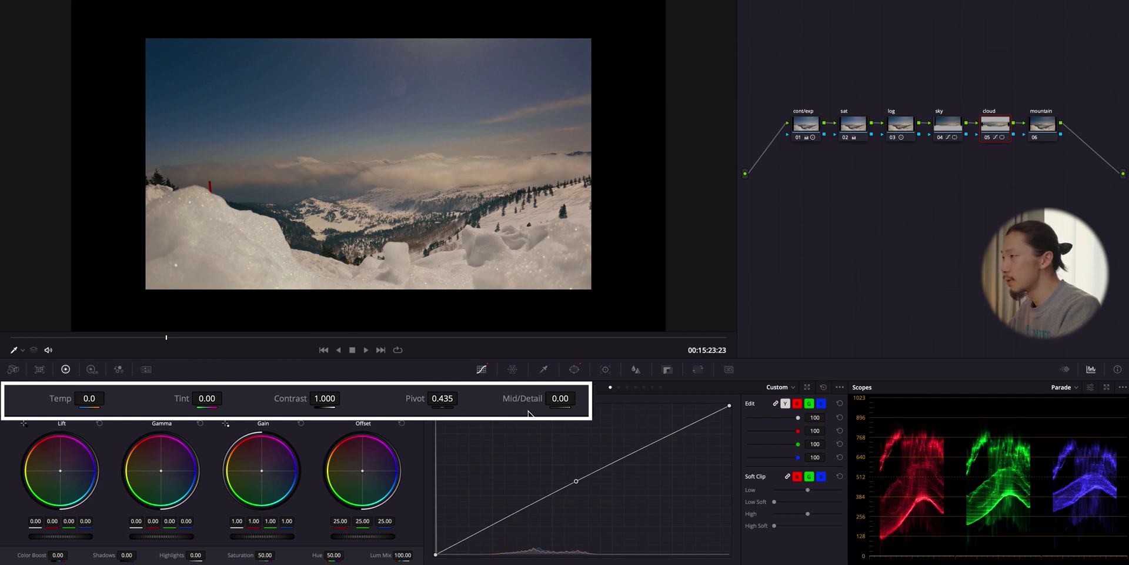
click(557, 398)
mouse_move(556, 398)
mouse_down()
mouse_move(569, 399)
mouse_move(556, 398)
mouse_up()
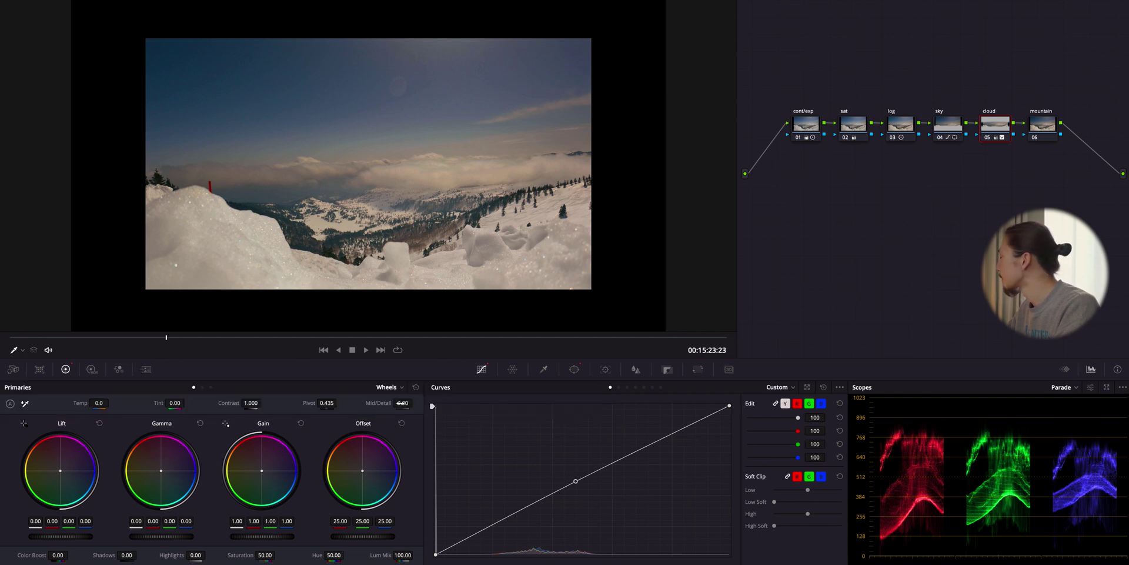
key(ctrl+d)
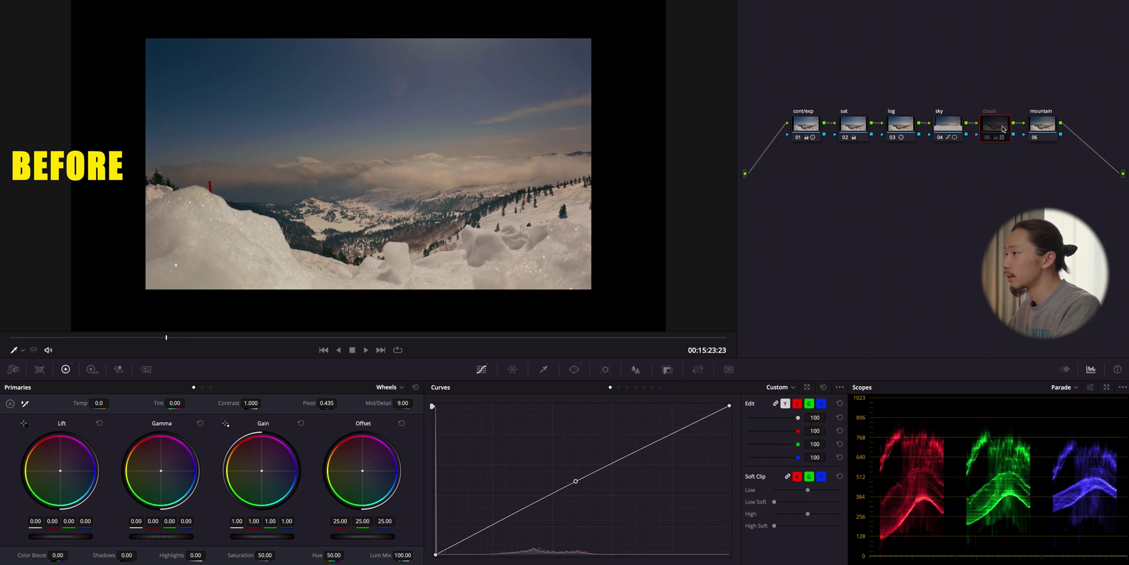
key(ctrl+d)
key(ctrl+d)
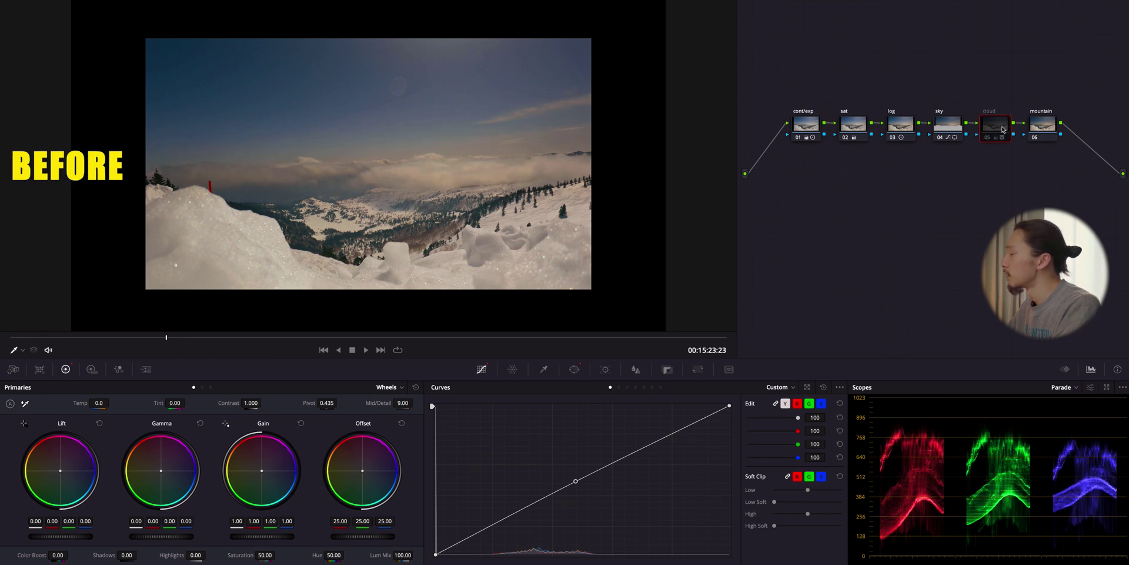
key(ctrl+d)
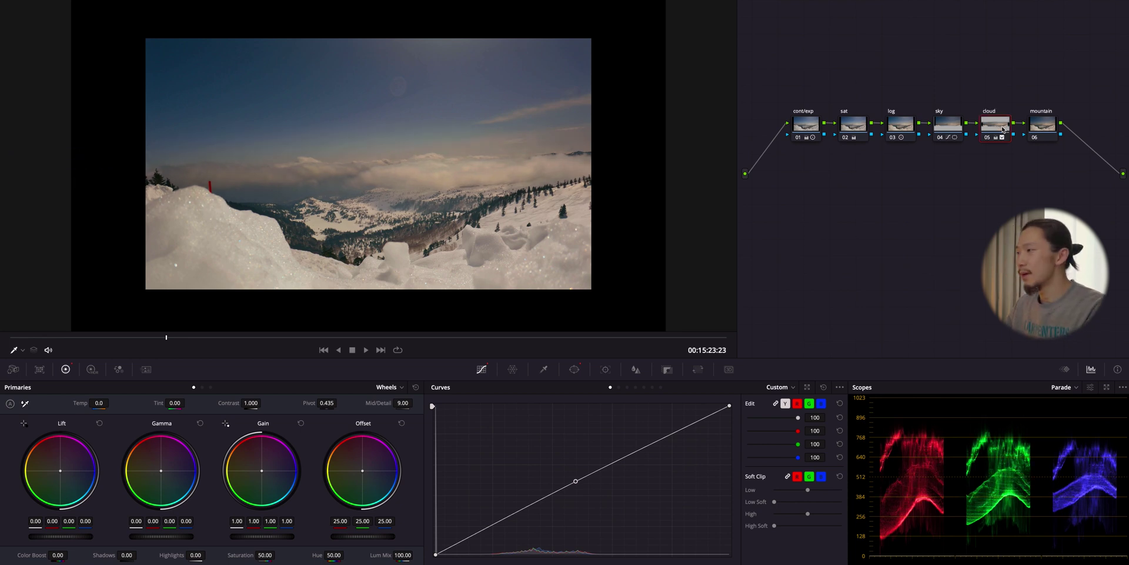
Select the mountain node and add a rectangle window over the snowy foreground with a softened top edge
click(1042, 125)
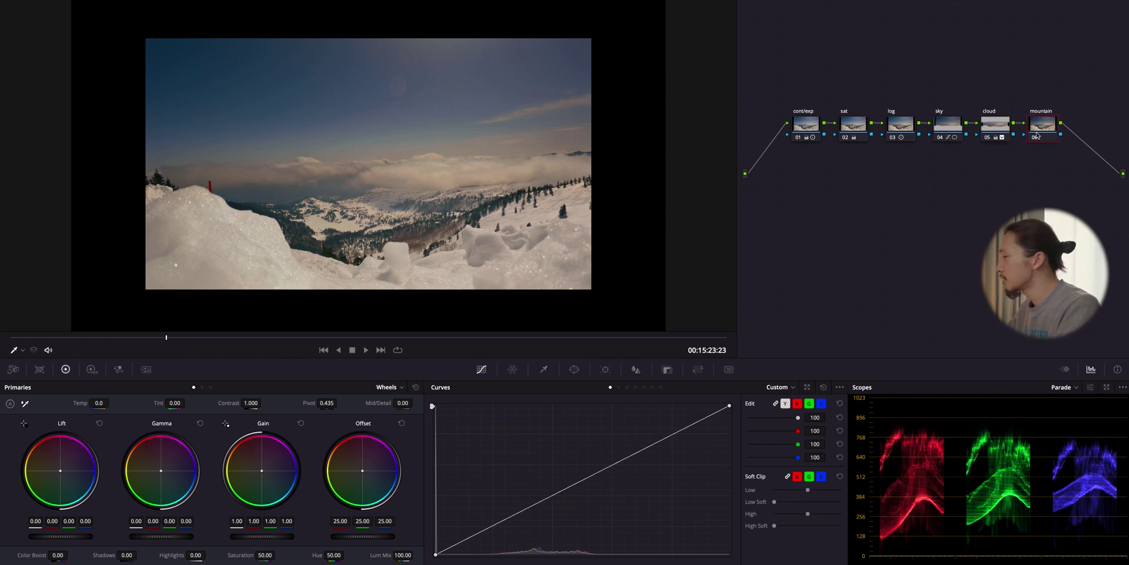
click(574, 371)
click(444, 425)
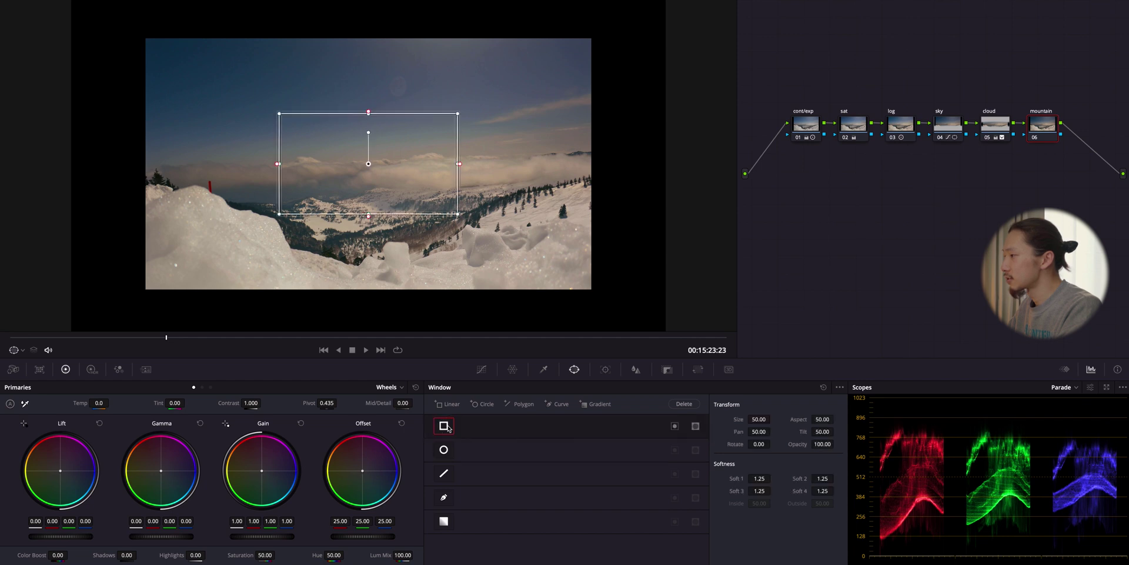
drag(393, 200, 222, 272)
drag(372, 190, 369, 170)
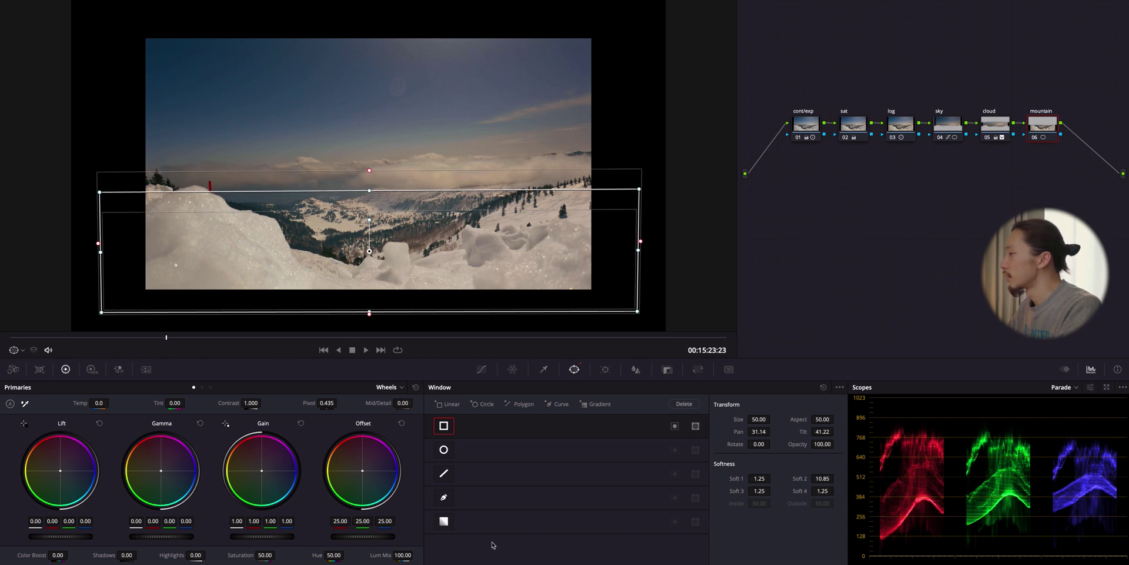
click(481, 370)
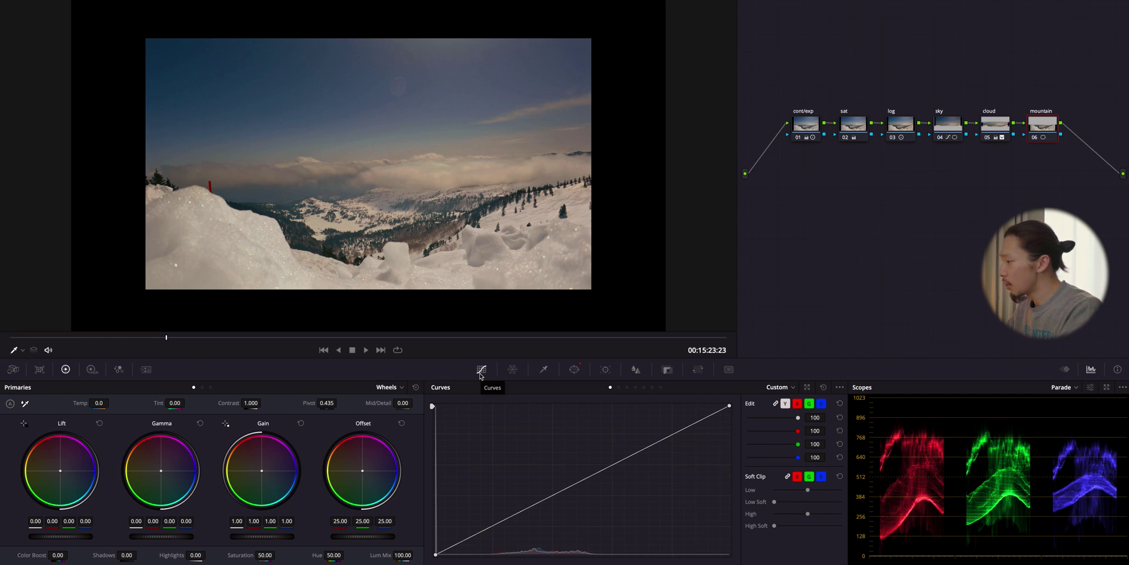
Add two points to the mountain node's curve and pull the lower one slightly down
click(640, 453)
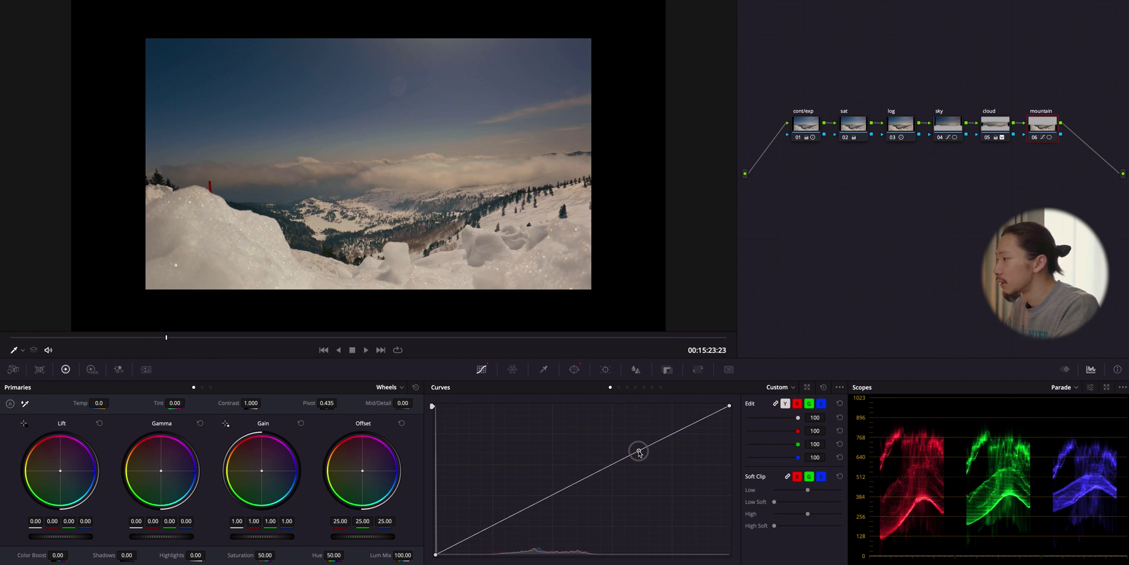
click(507, 519)
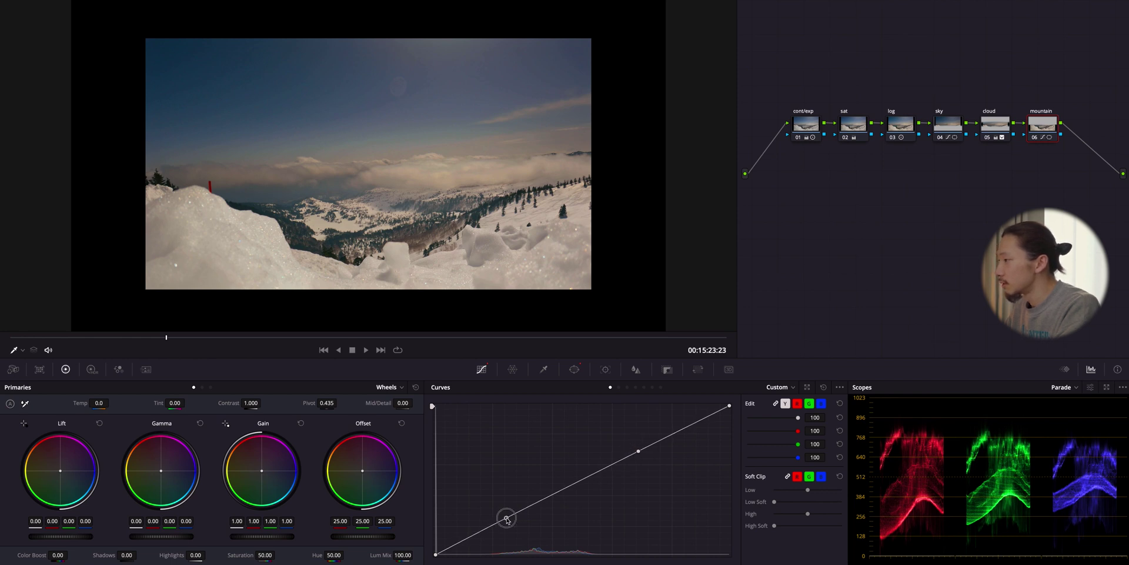
drag(507, 519, 504, 526)
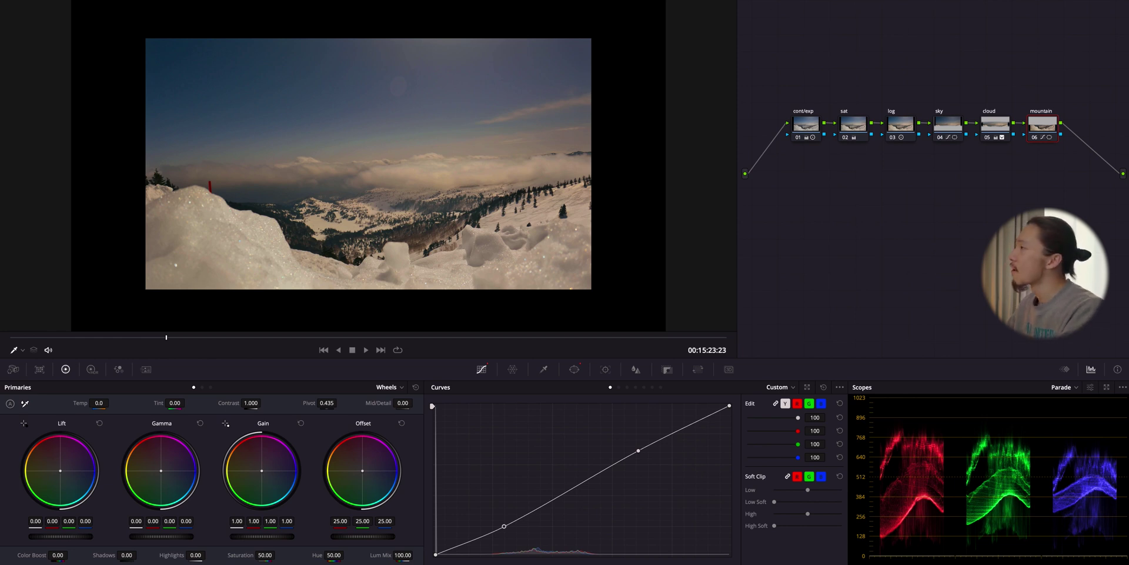
Bypass all color grades with Shift+D to view the flat, ungraded snowy mountain clip
key(shift+d)
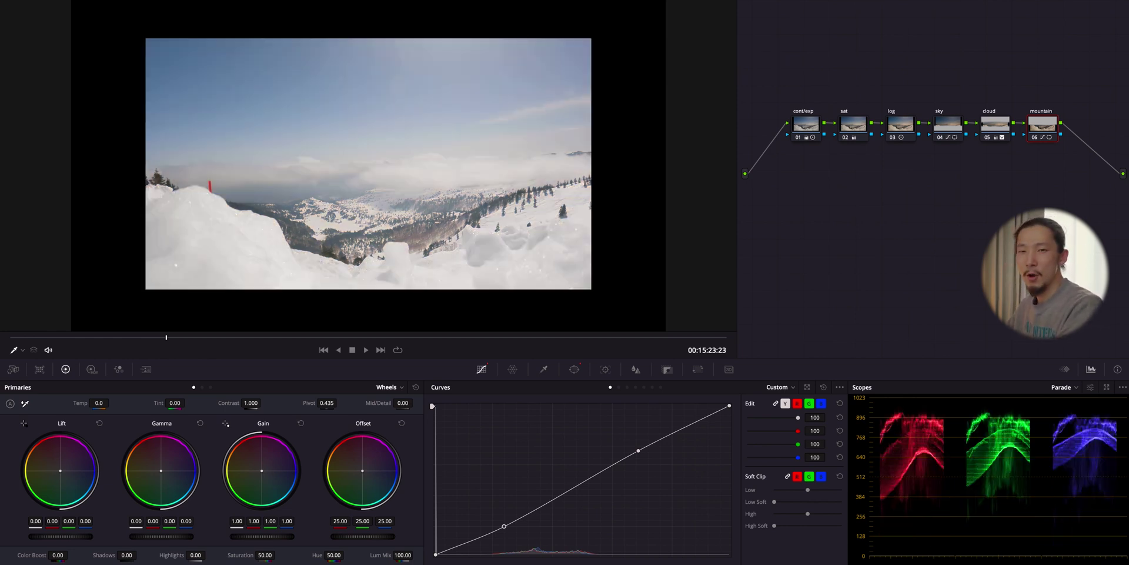